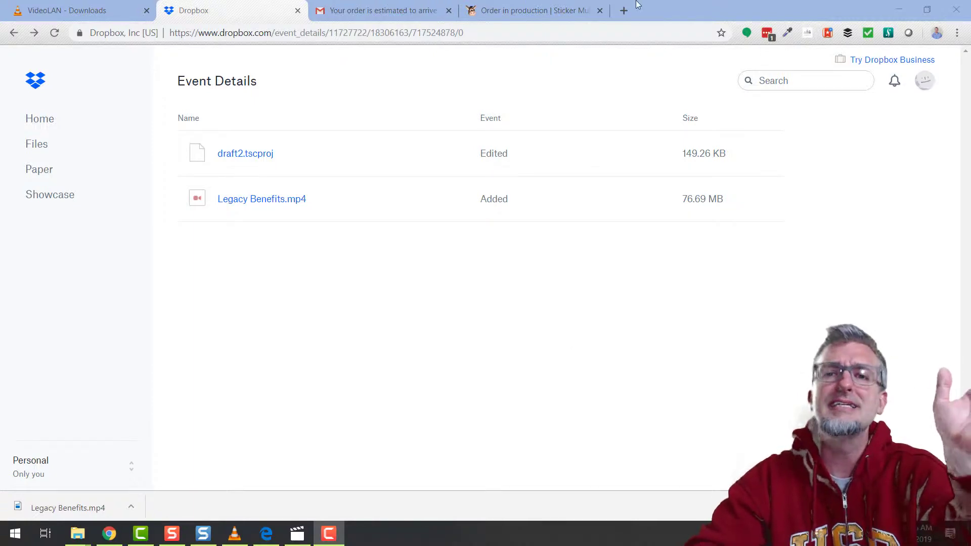
Step: In a new Chrome tab, search 'articulate' to reach the Articulate website
left_click(623, 11)
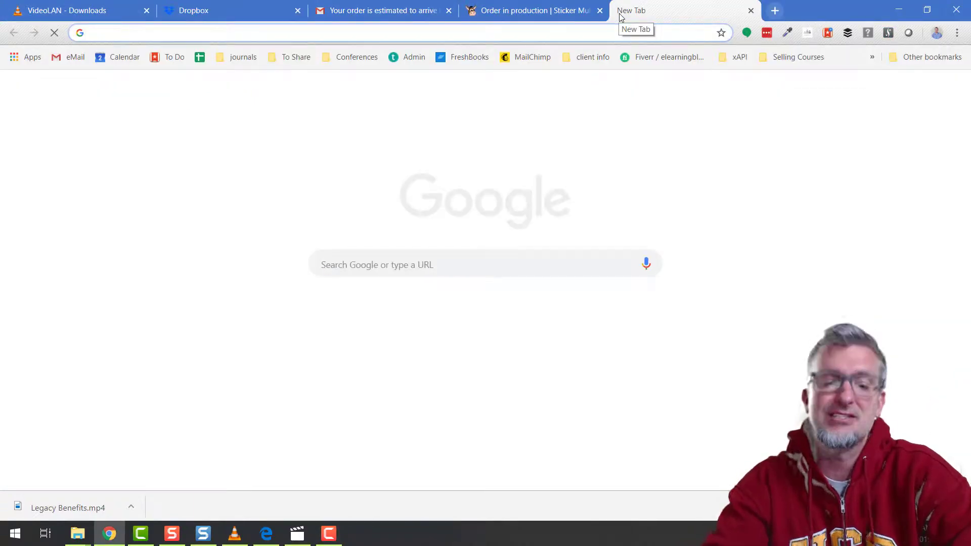
type("articulate.com")
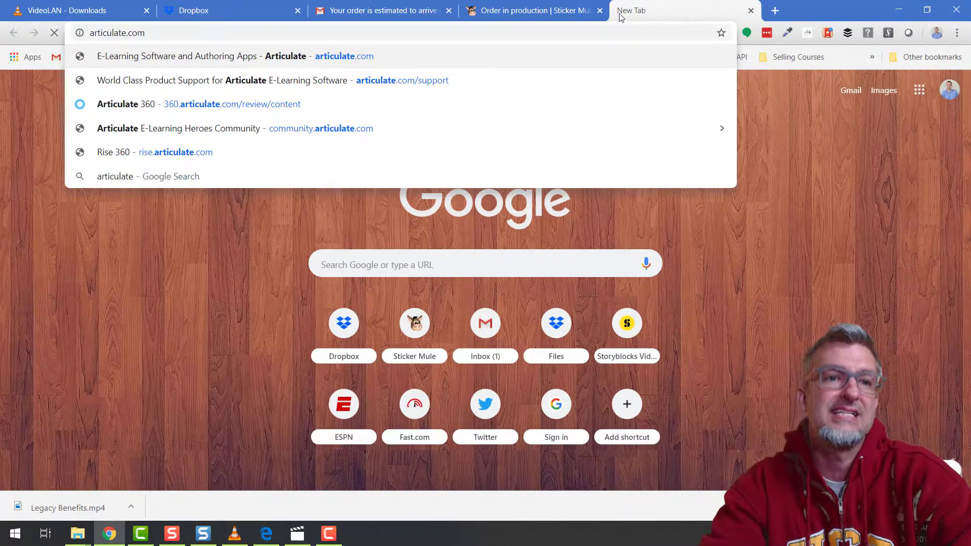
key("Return")
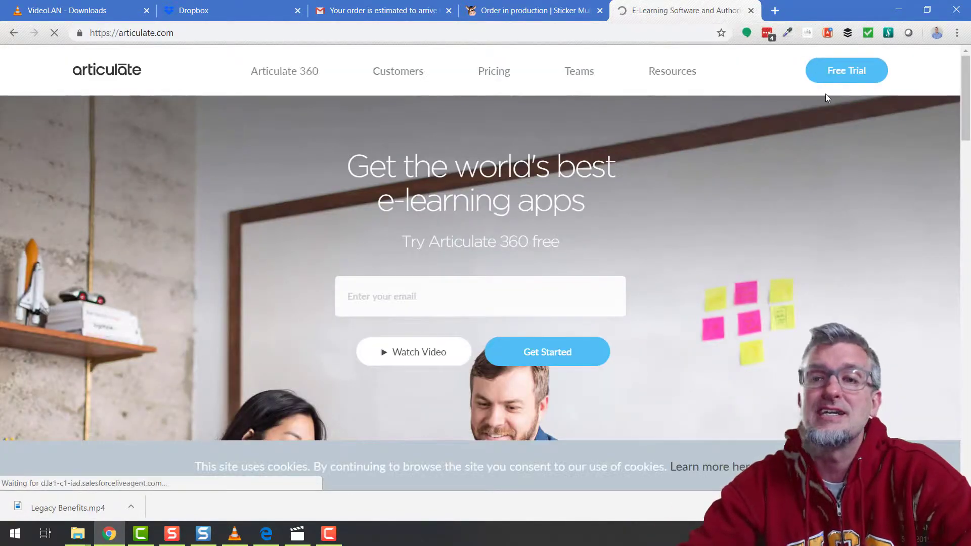
Step: Activate the Articulate 360 free trial using the autofilled account email and its password
left_click(842, 78)
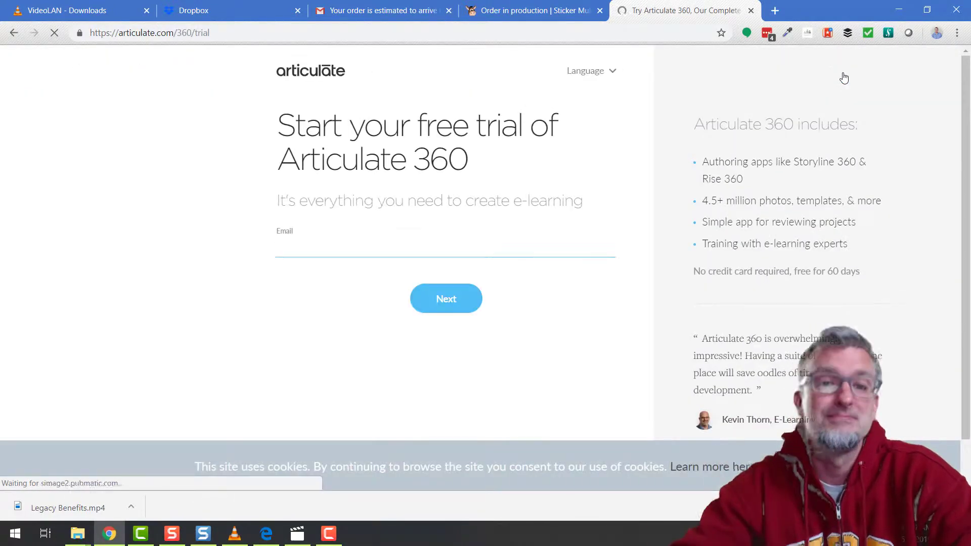
left_click(375, 250)
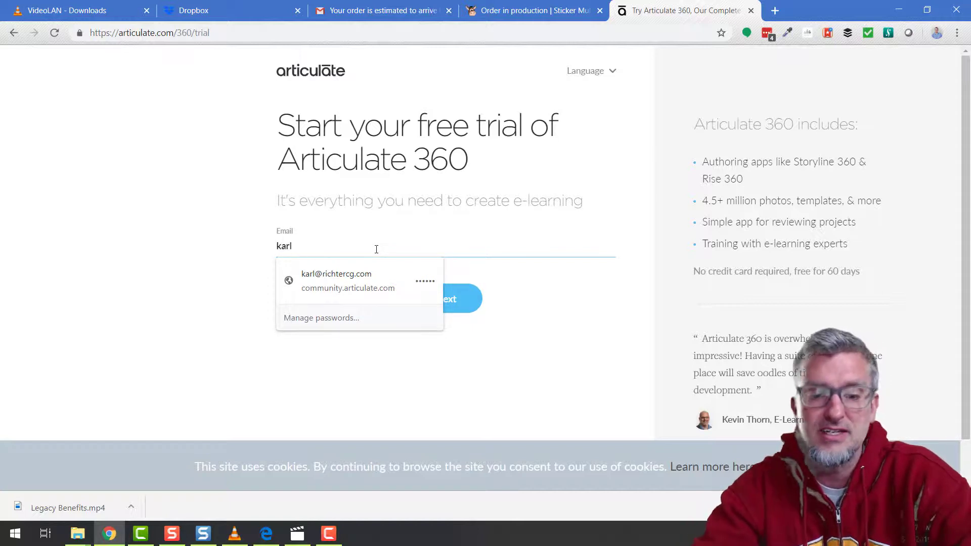
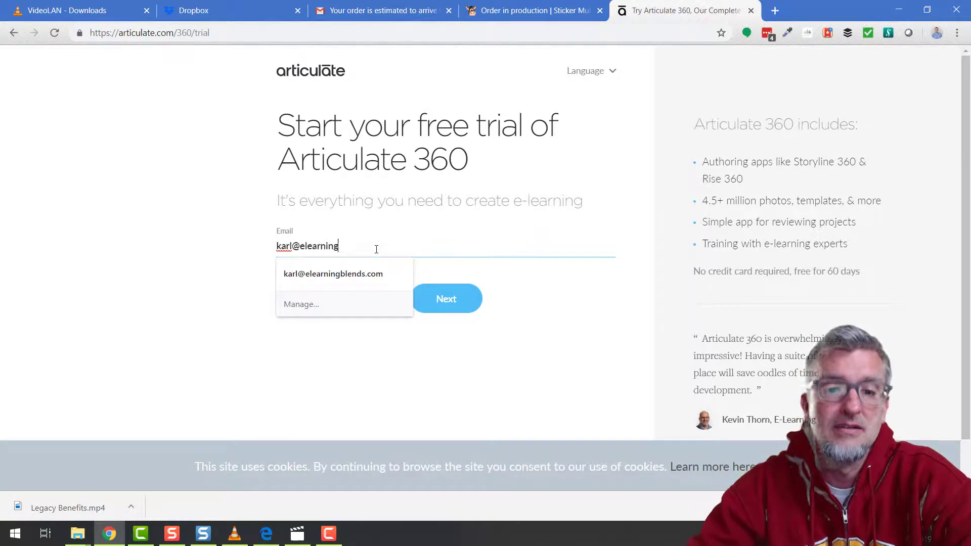
key("Down")
key("Return")
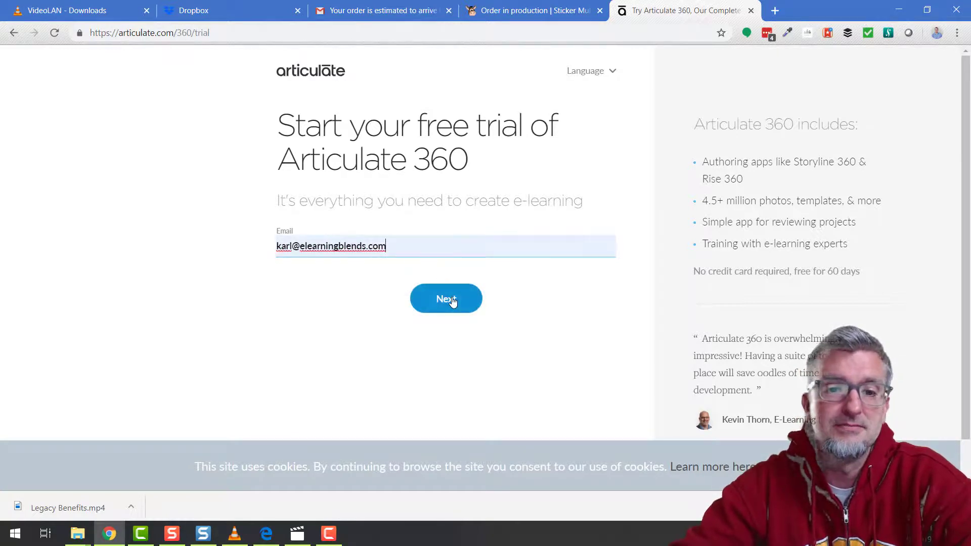
left_click(451, 301)
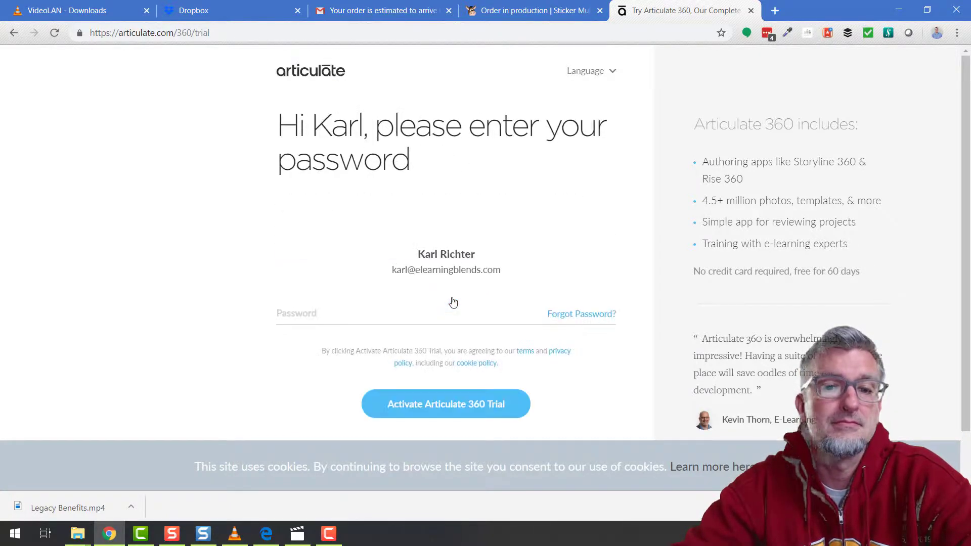
left_click(431, 412)
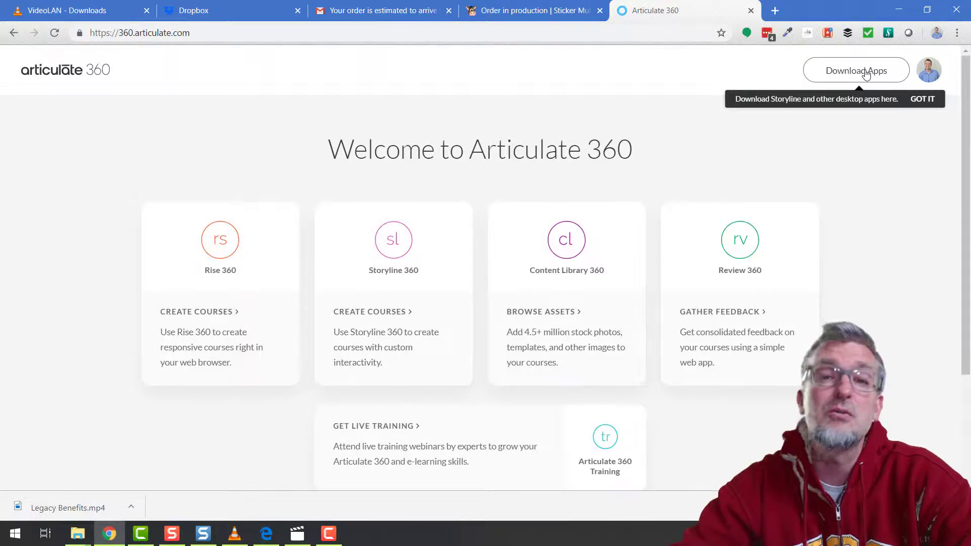
Step: Save the Windows installer articulate-360.exe to the desktop and run it
left_click(865, 74)
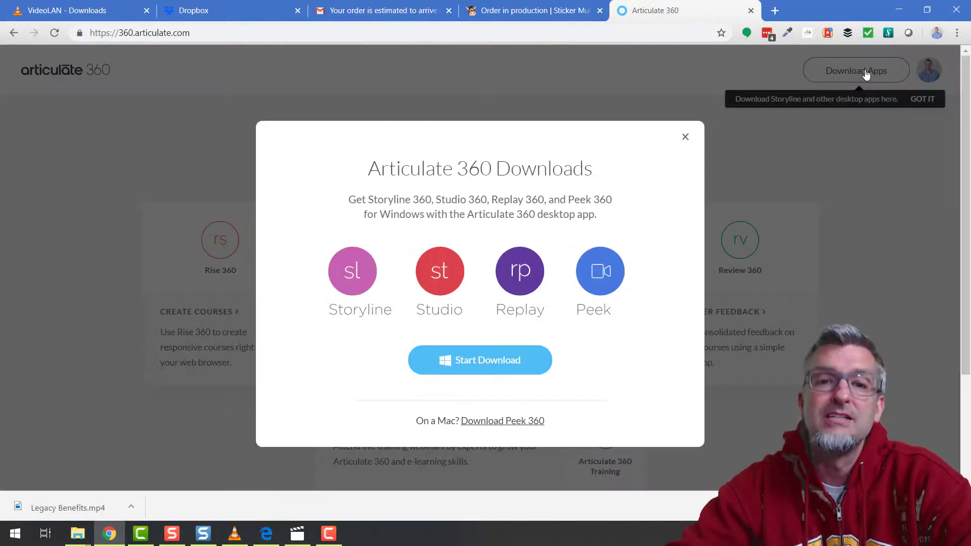
left_click(466, 360)
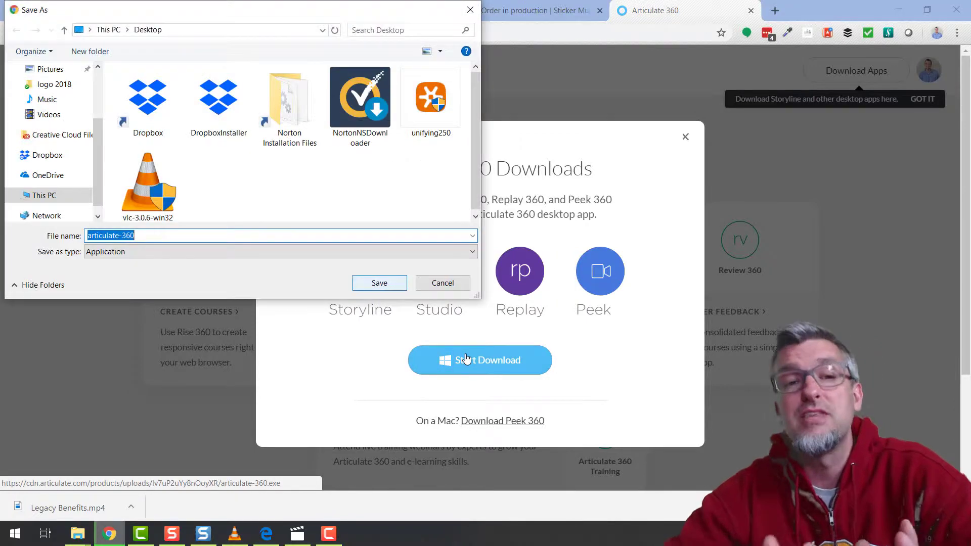
left_click(373, 287)
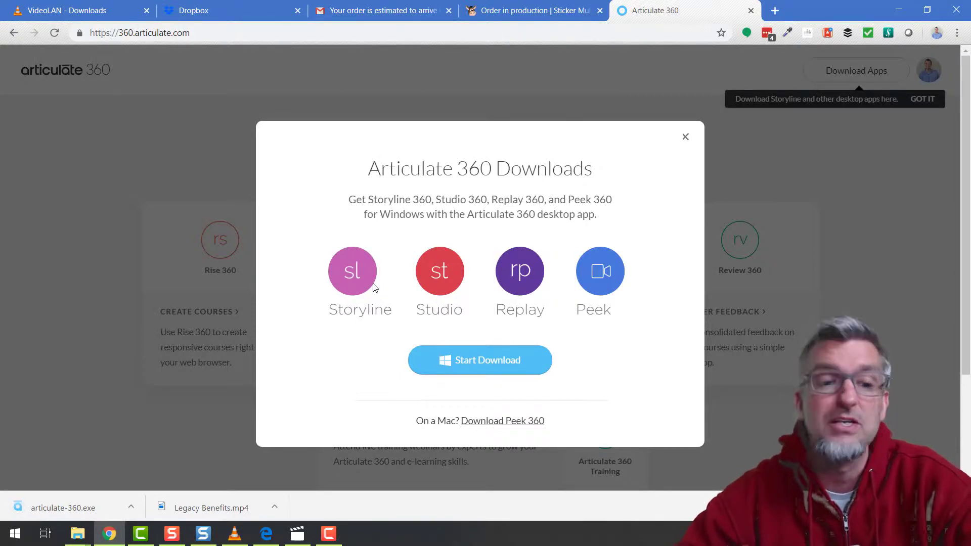
left_click(75, 506)
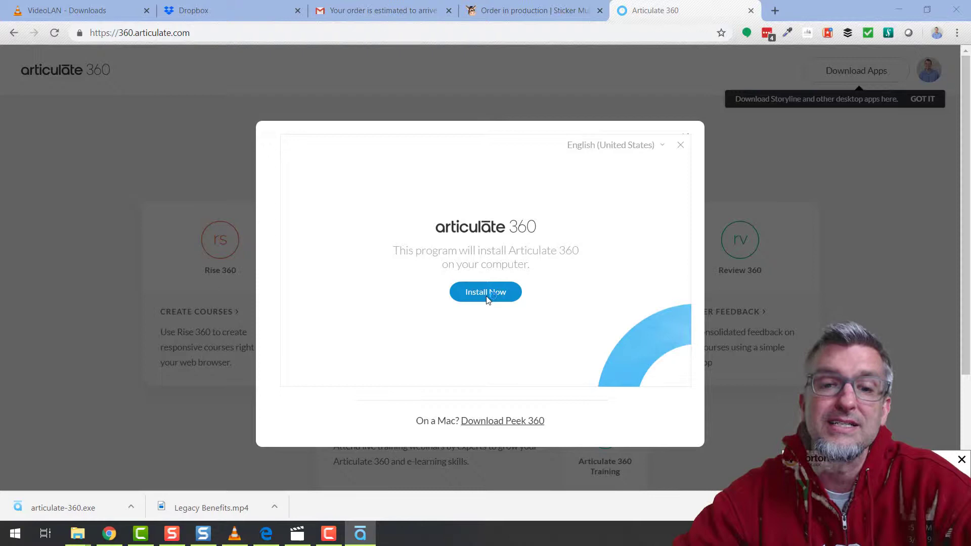
Step: Begin installing the Articulate 360 desktop app from the installer's Install Now screen
left_click(488, 301)
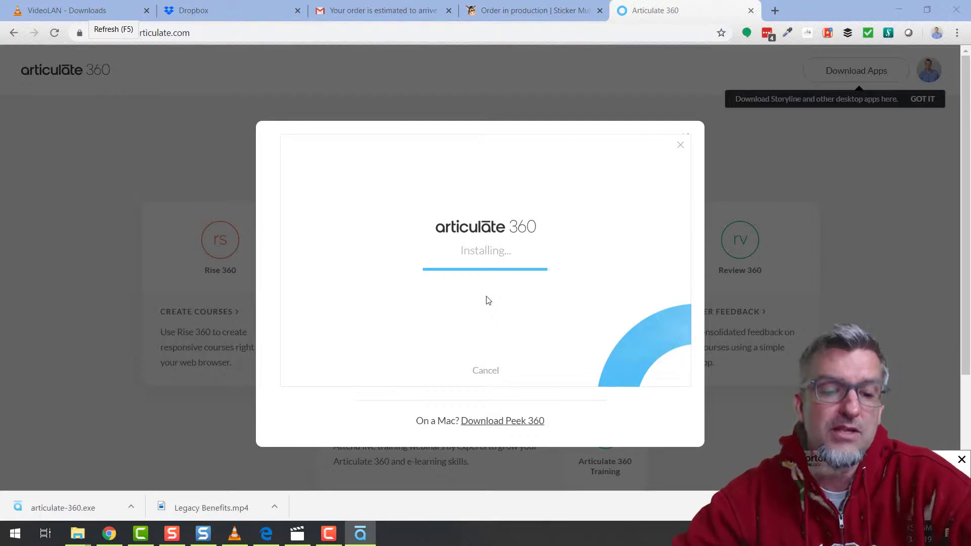
Step: Search Start for 'creative', open Adobe Creative Cloud, and dismiss its notifications to view the apps
key("super")
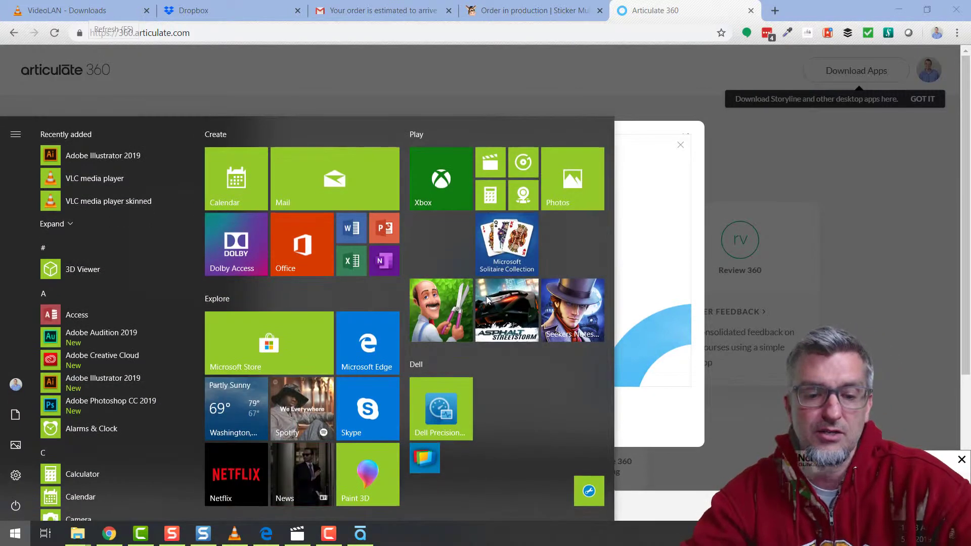
type("create")
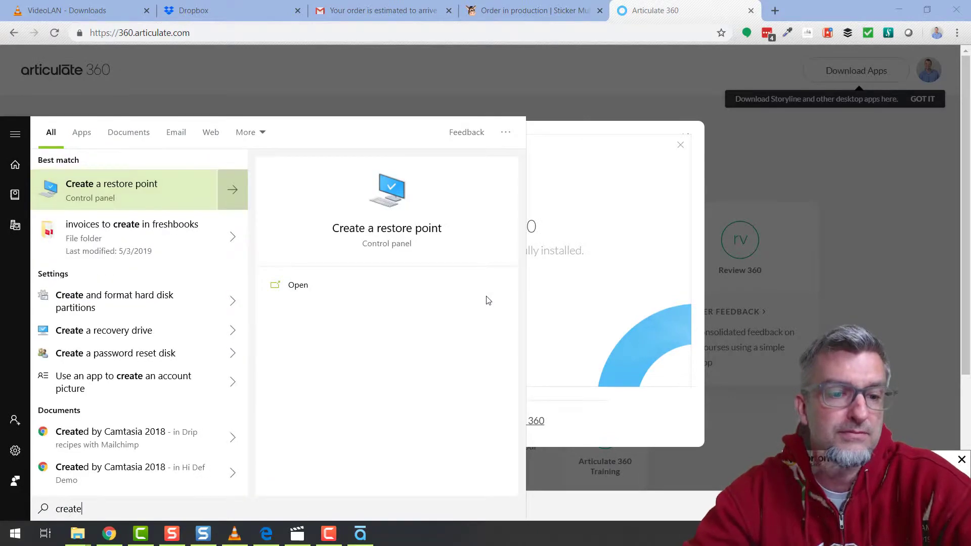
key("BackSpace")
type("iv")
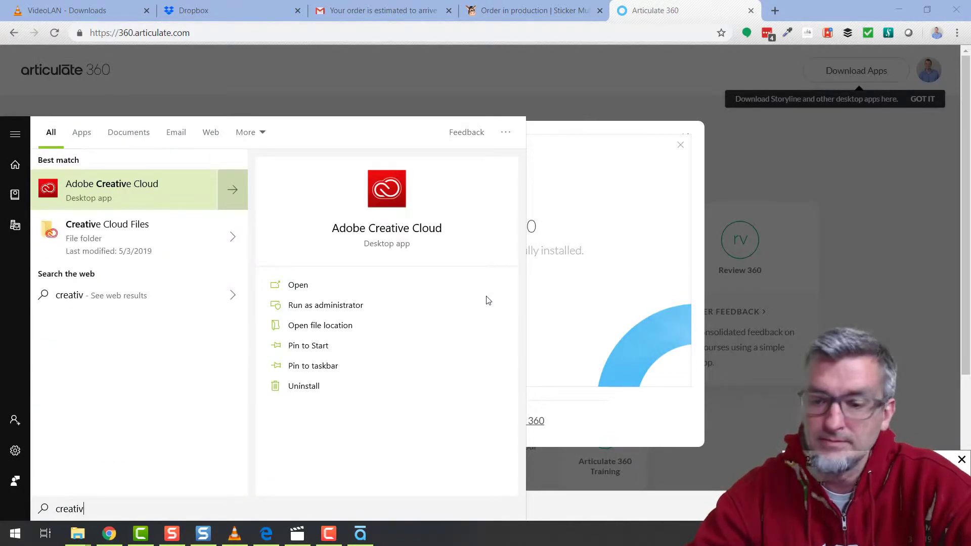
key("Return")
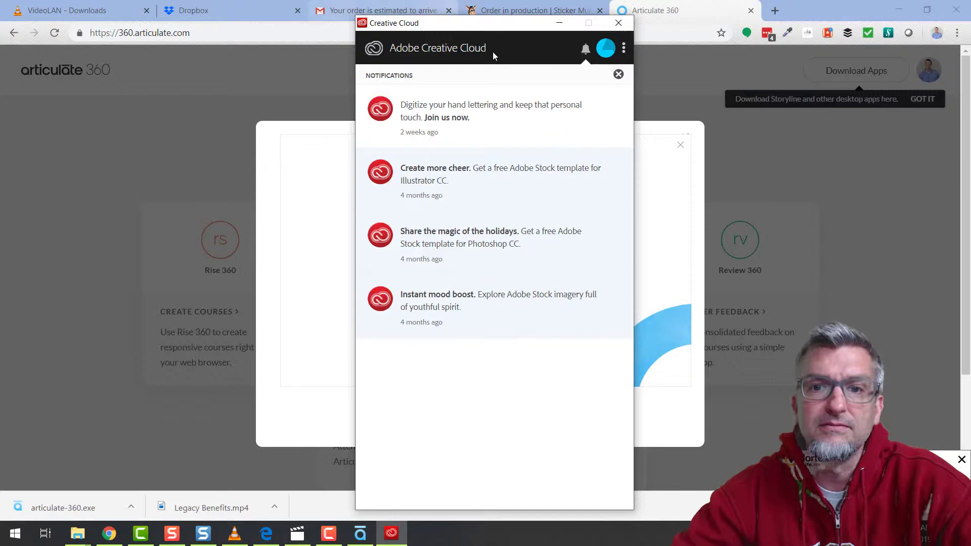
left_click(619, 76)
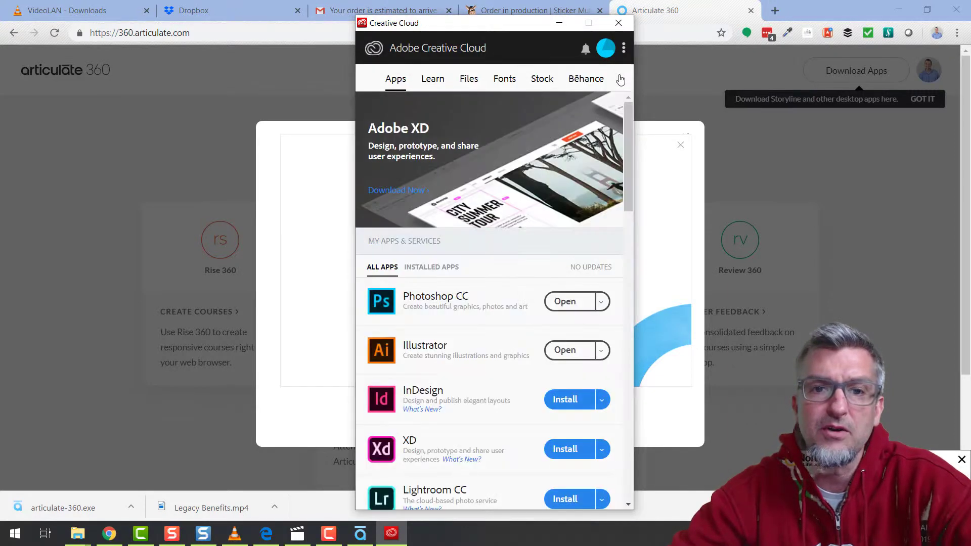
scroll(468, 364, "down", 1)
scroll(468, 363, "down", 2)
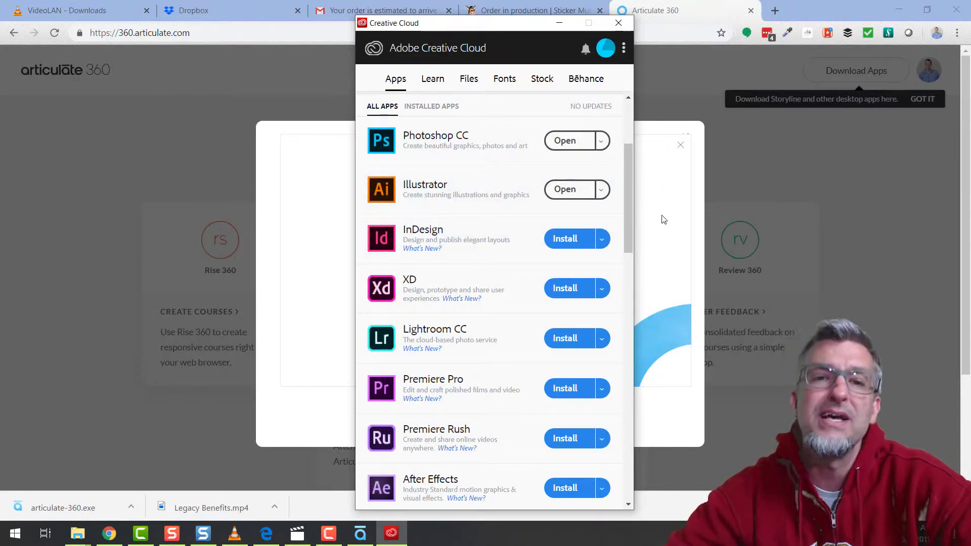
scroll(490, 250, "up", 2)
scroll(481, 257, "down", 2)
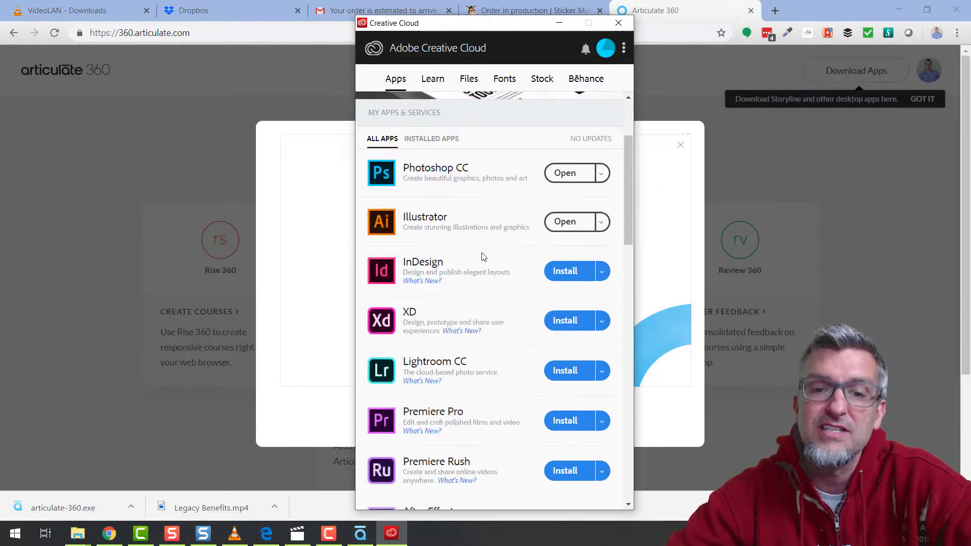
scroll(482, 257, "down", 1)
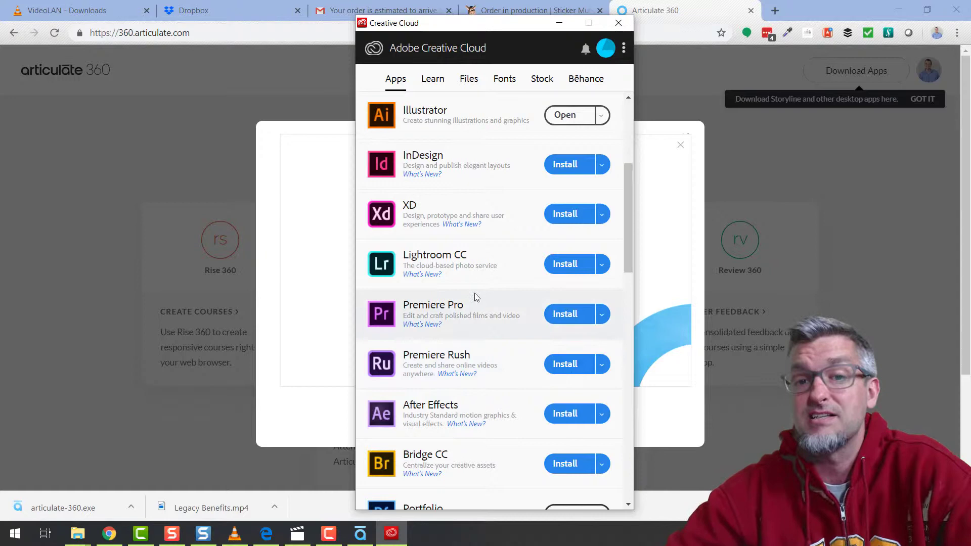
scroll(476, 298, "up", 1)
scroll(475, 298, "up", 3)
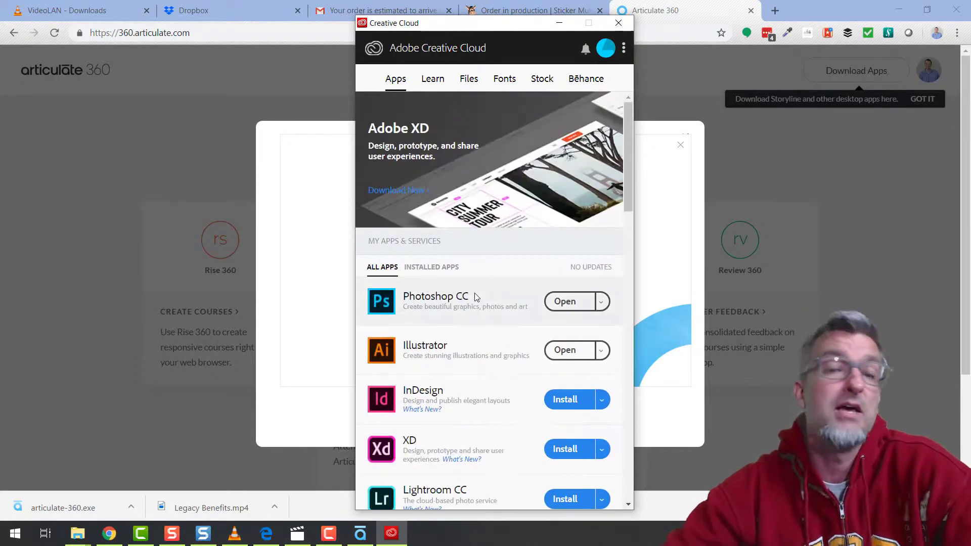
Step: Minimize Creative Cloud, finish the installer, and sign in with email and password
left_click(559, 26)
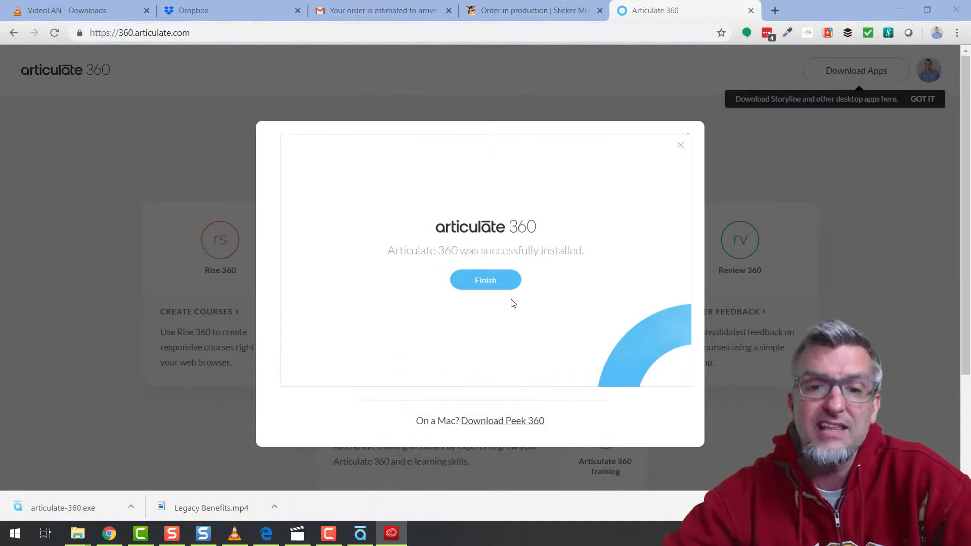
left_click(481, 281)
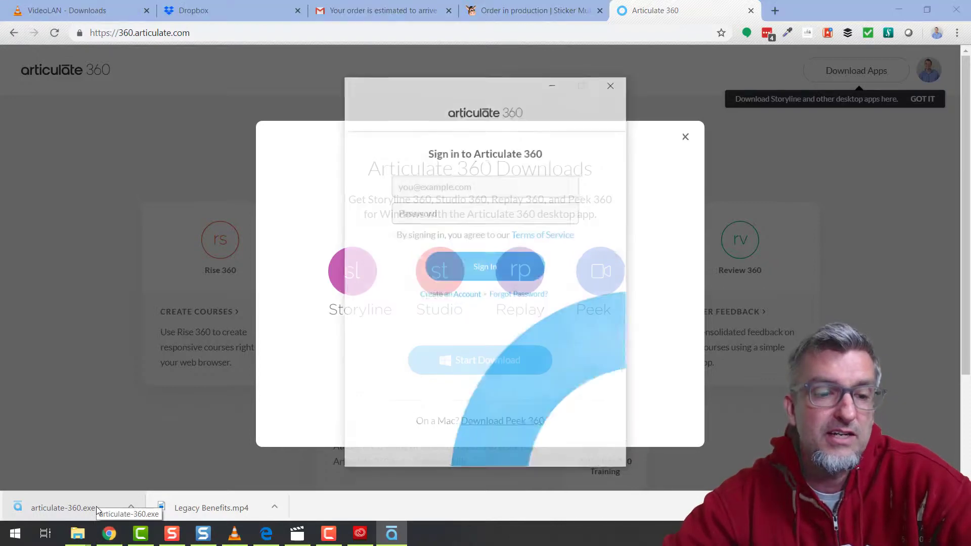
left_click(523, 182)
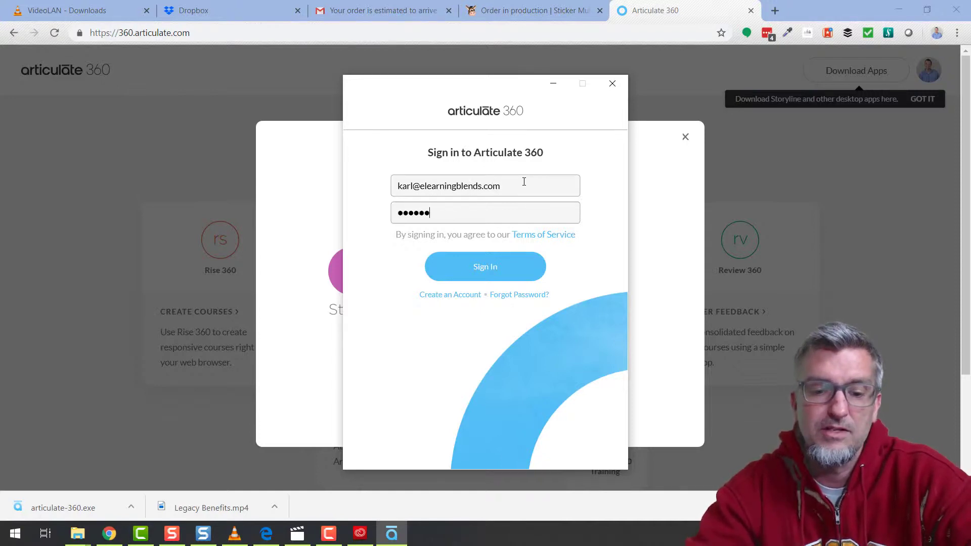
key("Return")
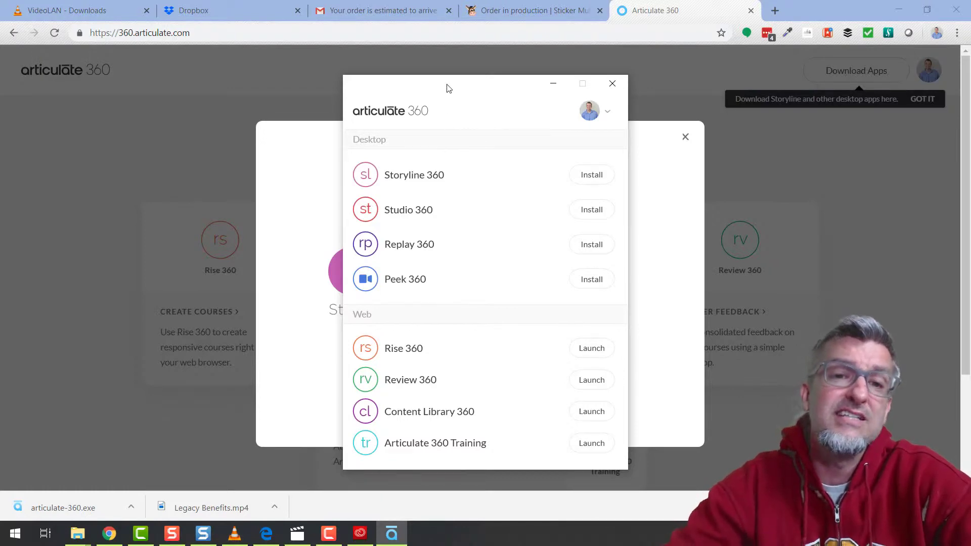
Step: Move the Articulate 360 window to the left and start the Storyline 360 install
left_click_drag(406, 98, 219, 80)
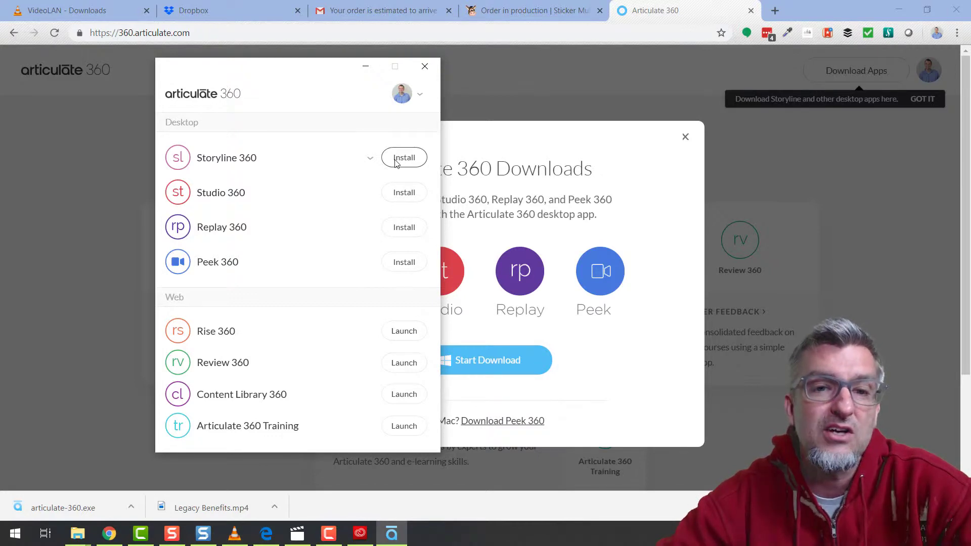
left_click(395, 163)
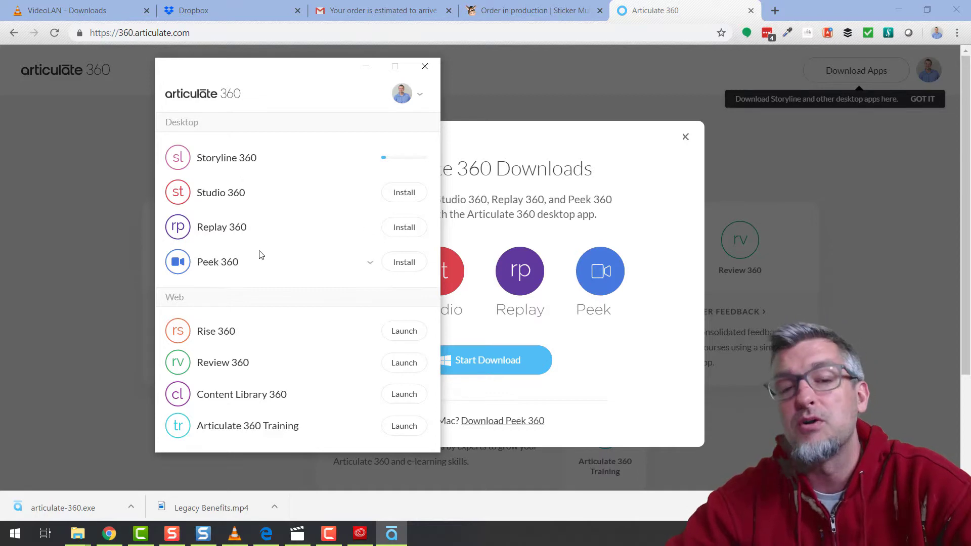
Step: Launch Rise 360, then Review 360 from the taskbar-restored app, and return to the Rise tab
left_click(404, 330)
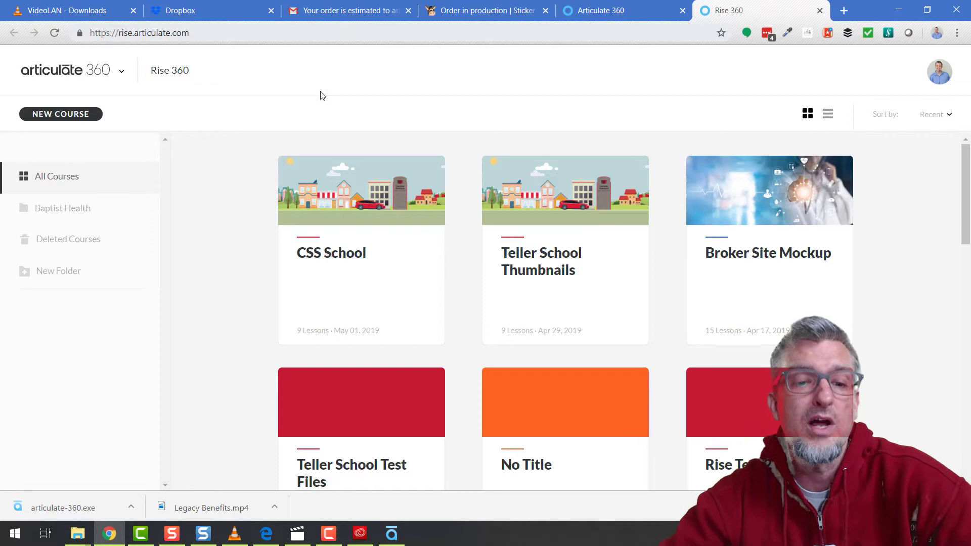
left_click(391, 533)
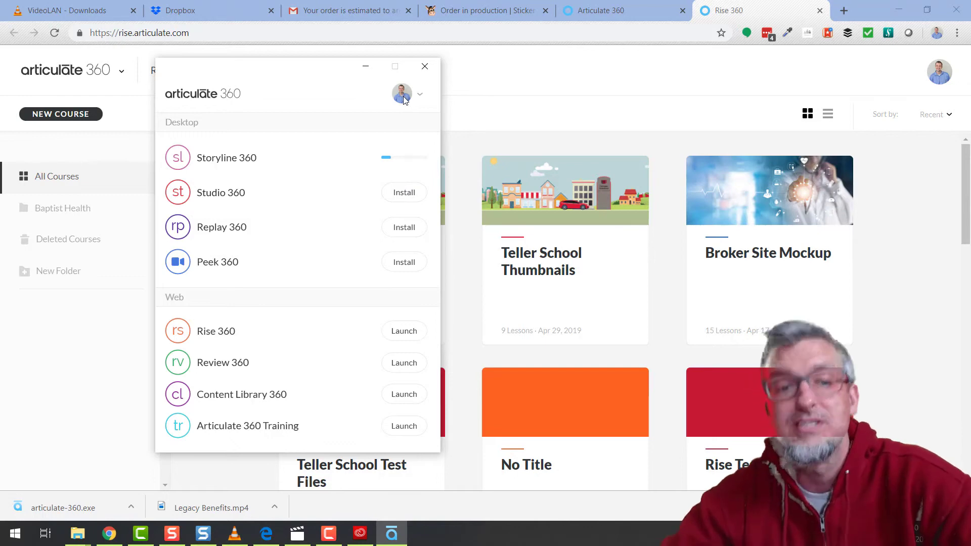
left_click(407, 363)
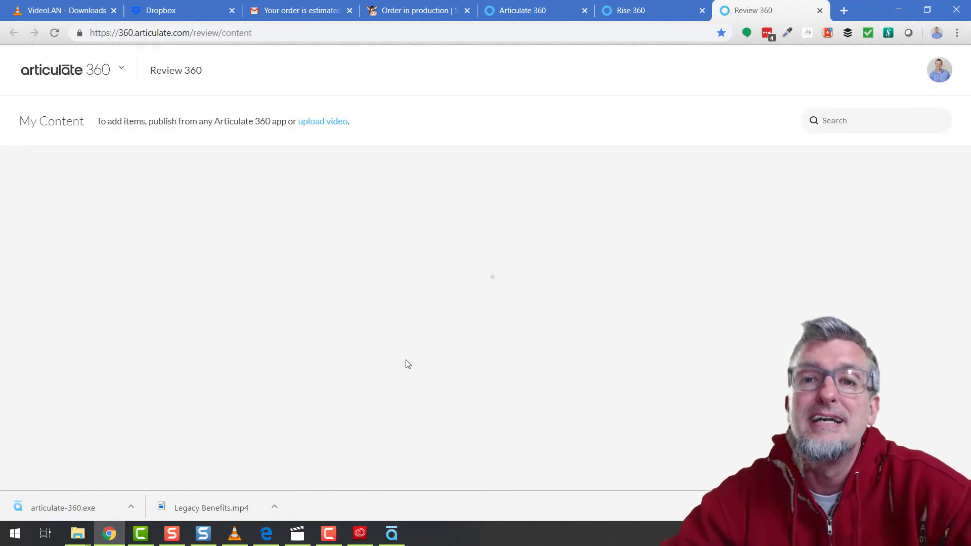
left_click(670, 8)
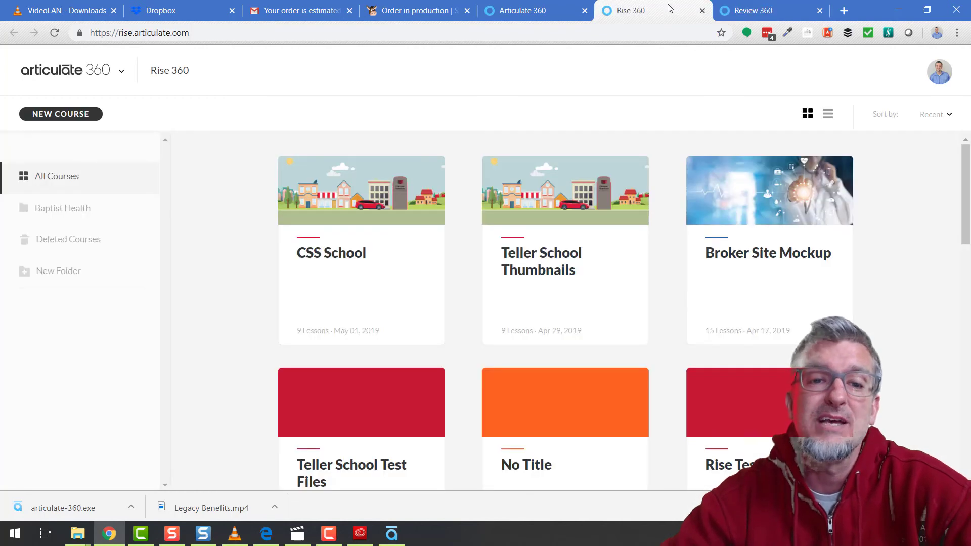